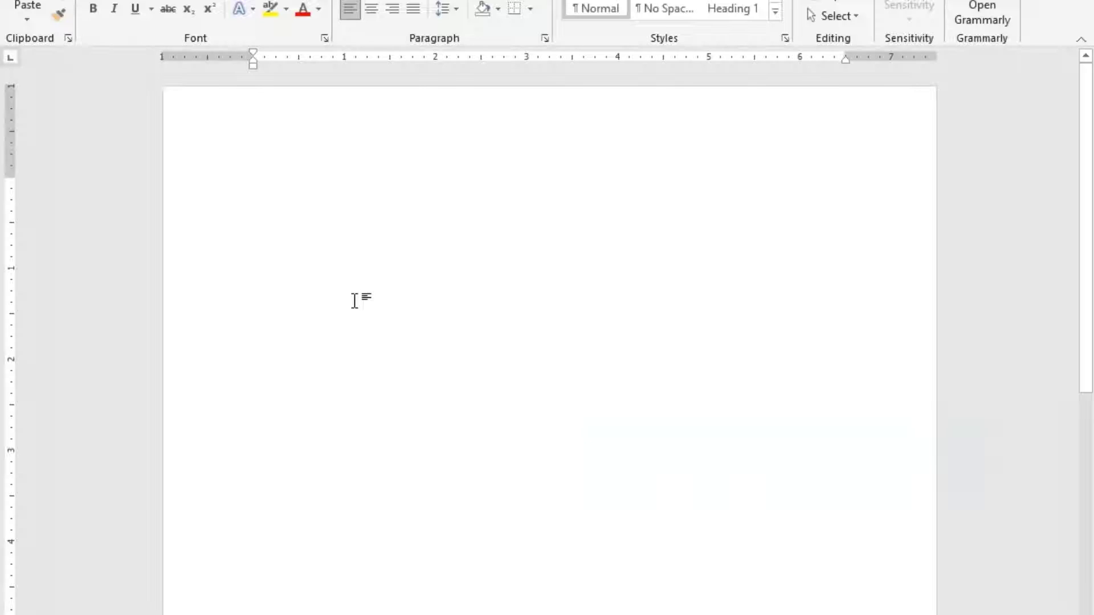
Paste the two original paragraphs into the blank Word document
type("Global partnerships are critical to formulating and disseminating a global response. That is why goal 17 of the SDGs centers on strengthening global partnerships among national governments, the international community, civil society, the private sector and other stakeholders. The 2030 Agenda thus embodies the shared responsibility and global solidarity essential to making COVID-19 recovery a major step in the long journey back from planetary boundaries and towards sustainable and resilient communities.")
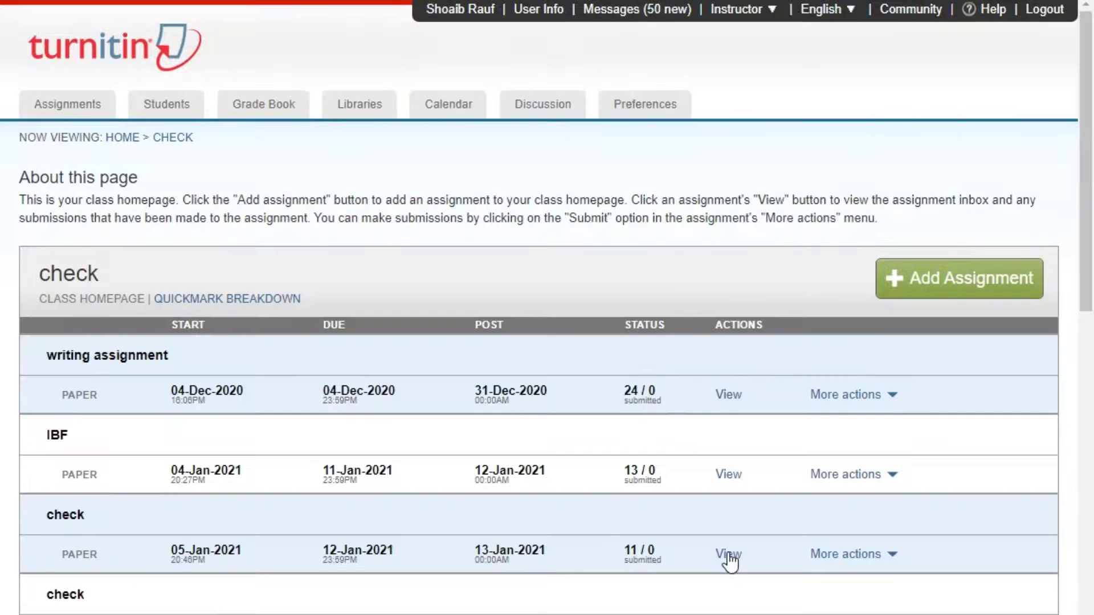
Start a new submission in the check assignment and pick the Plagiarism file from Desktop
left_click(729, 555)
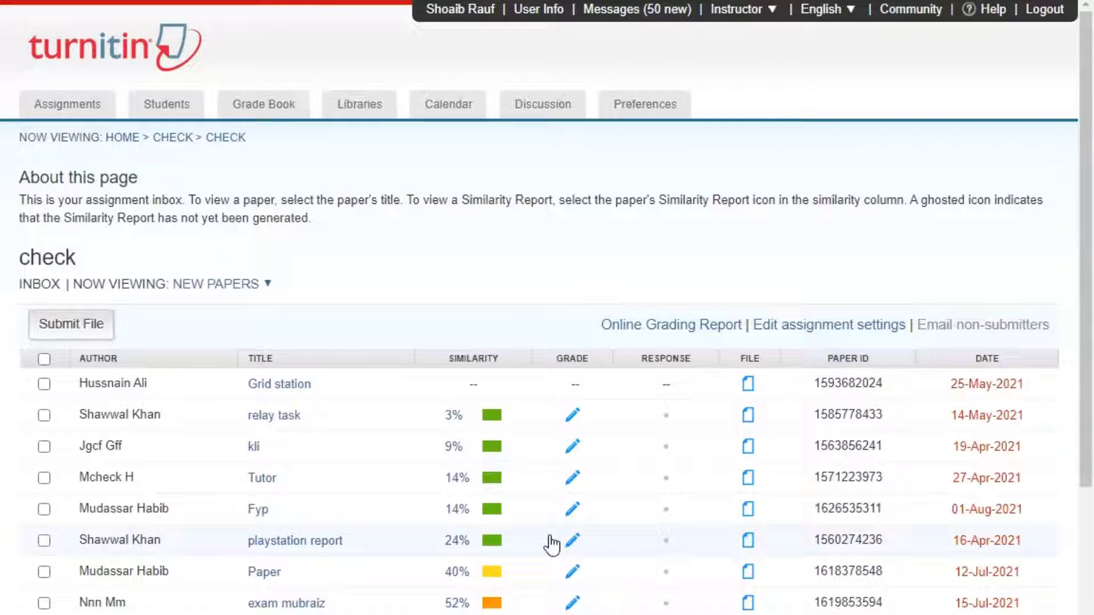
left_click(71, 324)
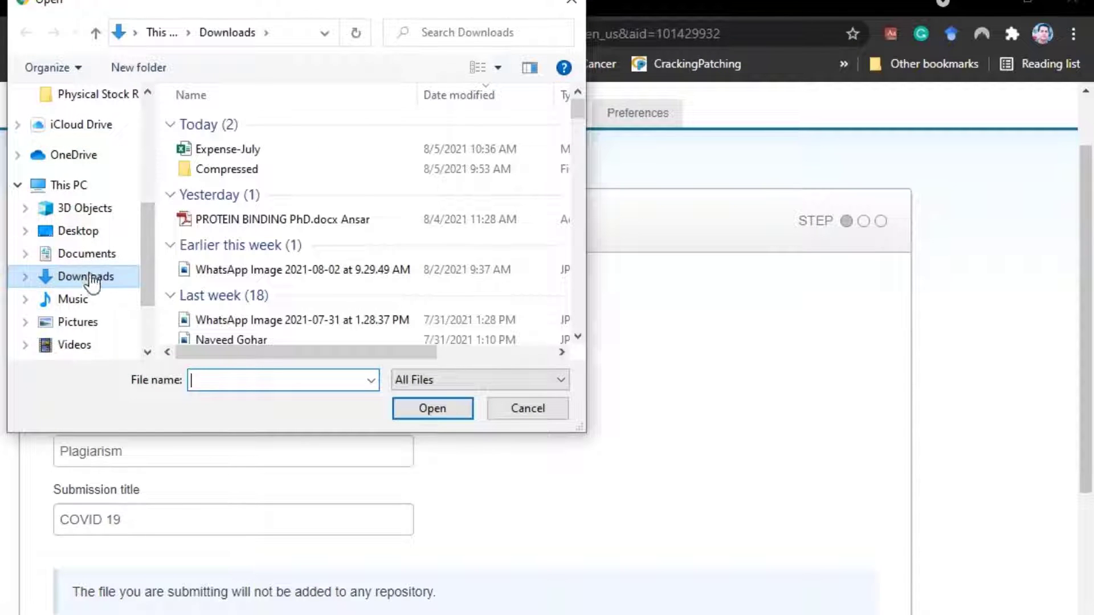
left_click(78, 230)
left_click(250, 182)
double_click(245, 187)
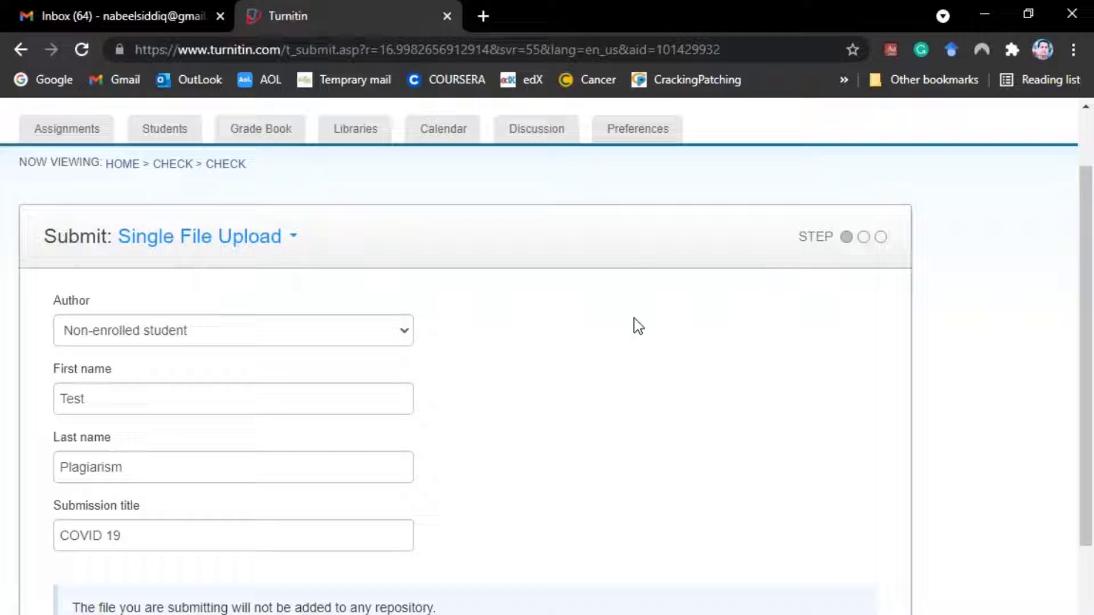
Upload and confirm the Plagiarism paper, then open its 99% similarity report
scroll(829, 428, "down", 6)
left_click(88, 504)
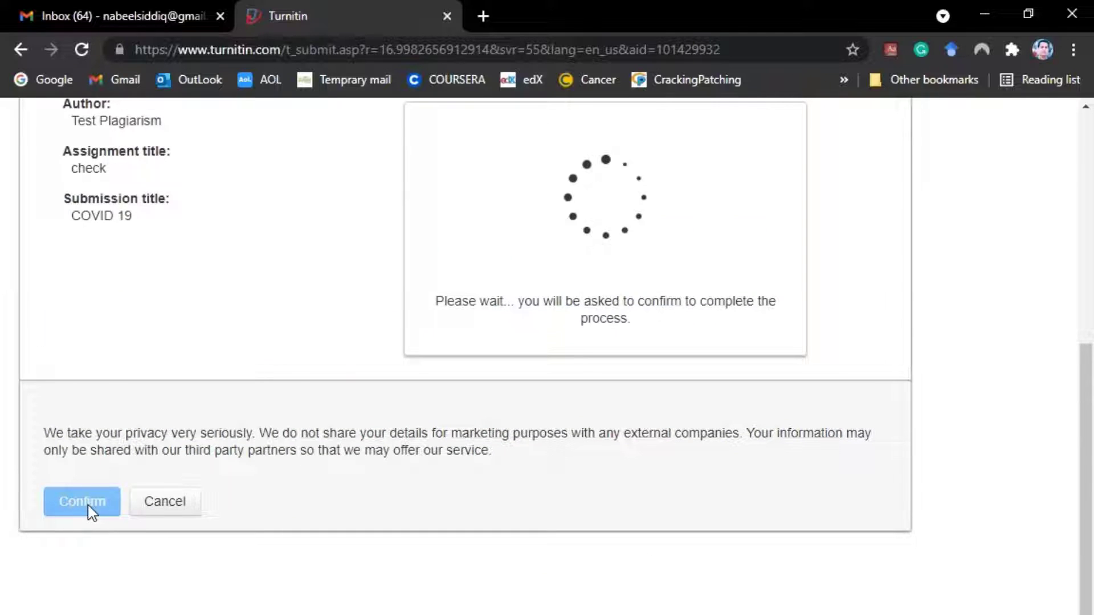
left_click(88, 503)
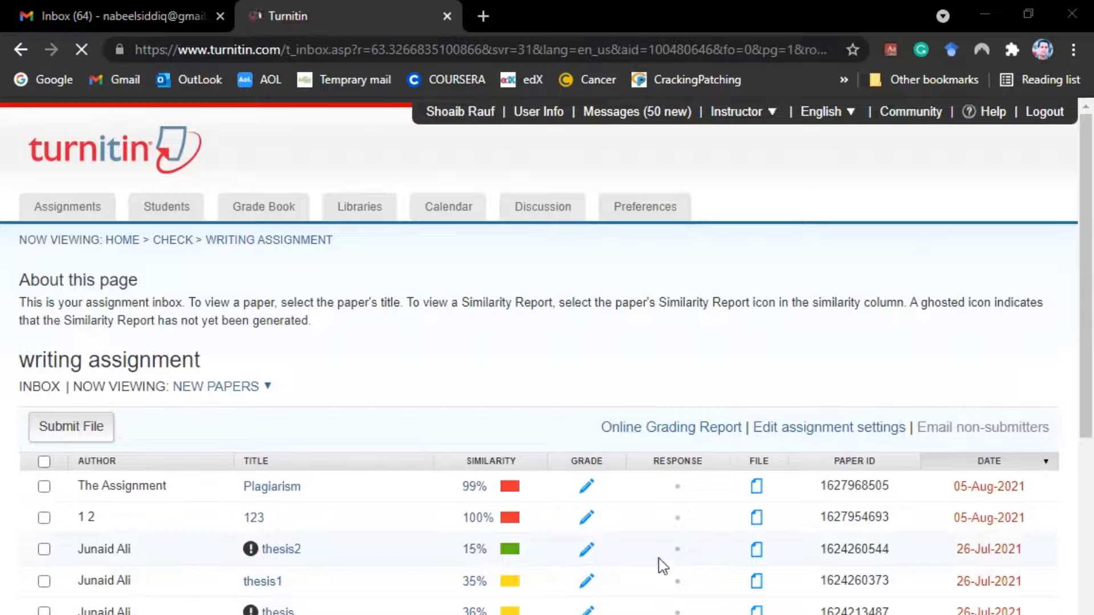
scroll(678, 575, "down", 3)
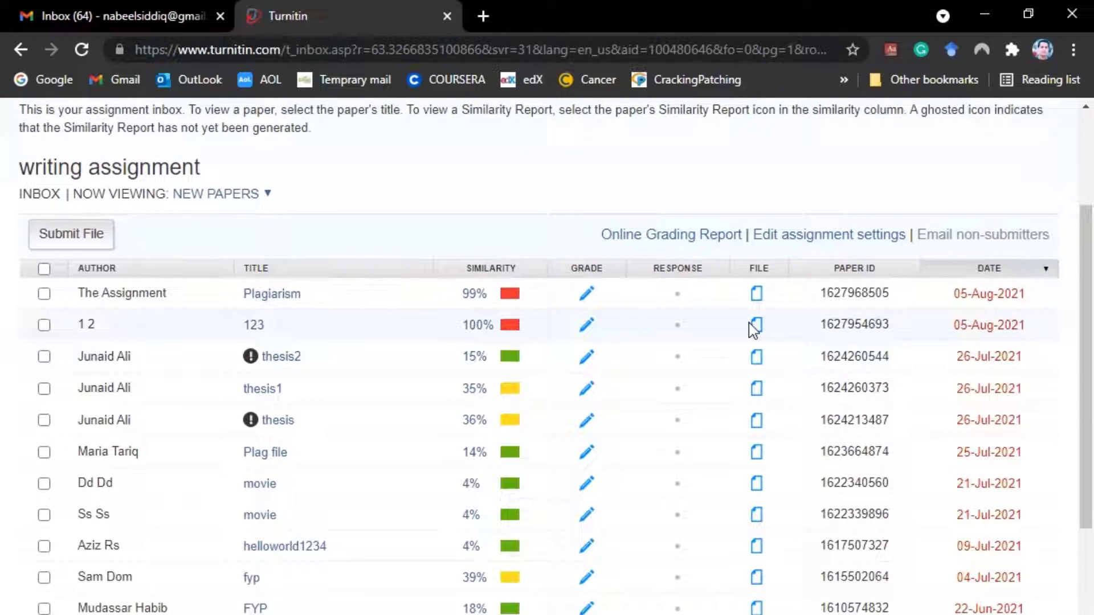
left_click(508, 297)
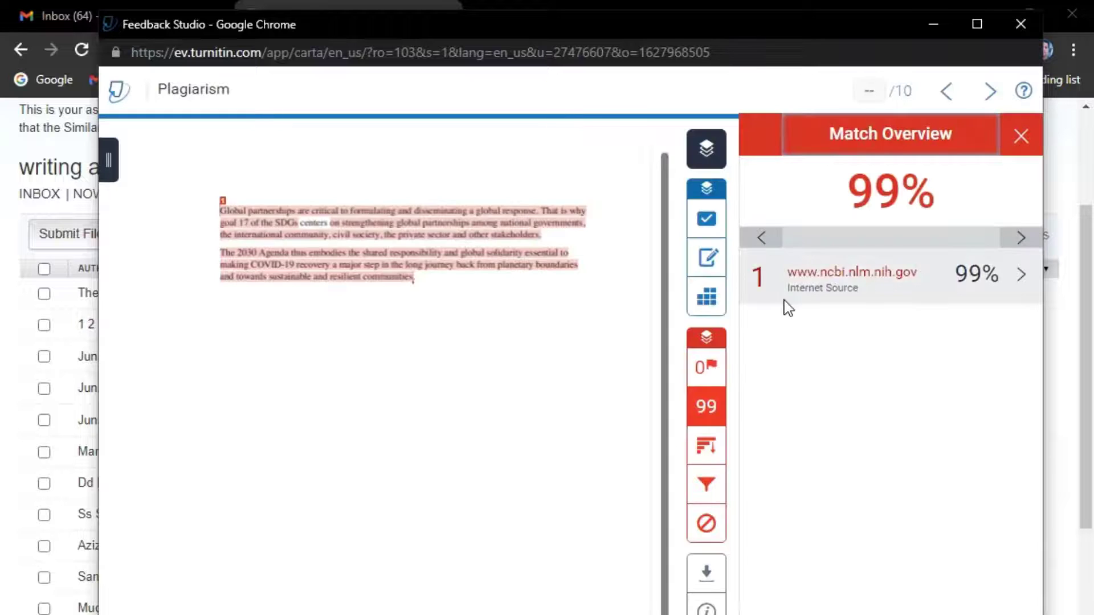
left_click(940, 285)
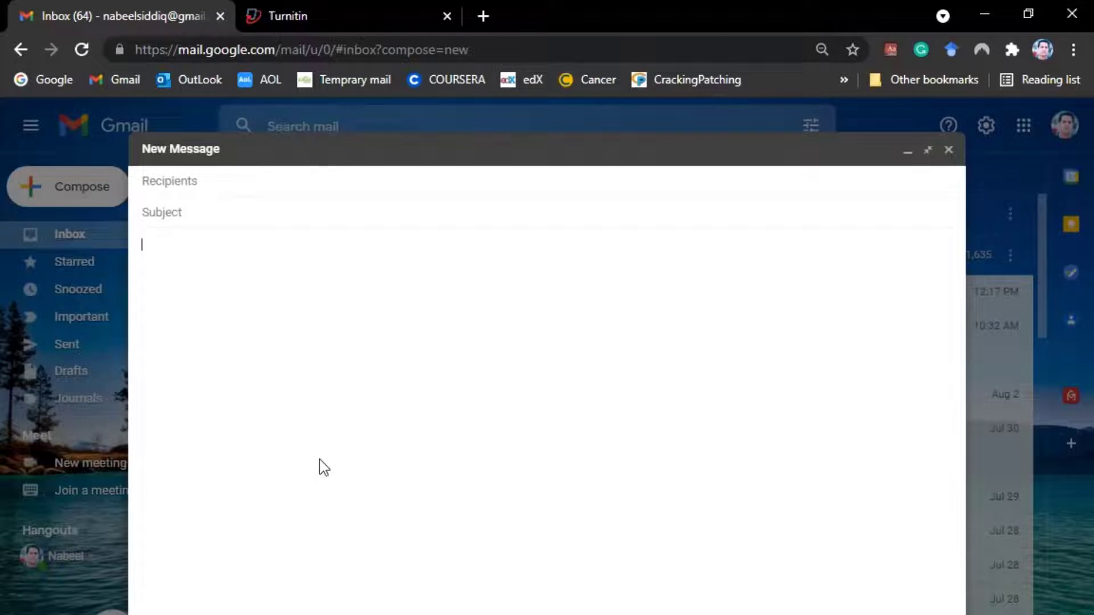
Paste the original paragraphs into a new Gmail message and request Wordtune rewrites
type("Global partnerships are critical to formulating and disseminating a global response. That is why goal 17 of the SDGs centers on strengthening global partnerships among national governments, the international community, civil society, the private sector and other stakeholders. The 2030 Agenda thus embodies the shared responsibility and global solidarity essential to making COVID-19 recovery a major step in the long journey back from planetary boundaries and towards sustainable and resilient communities.")
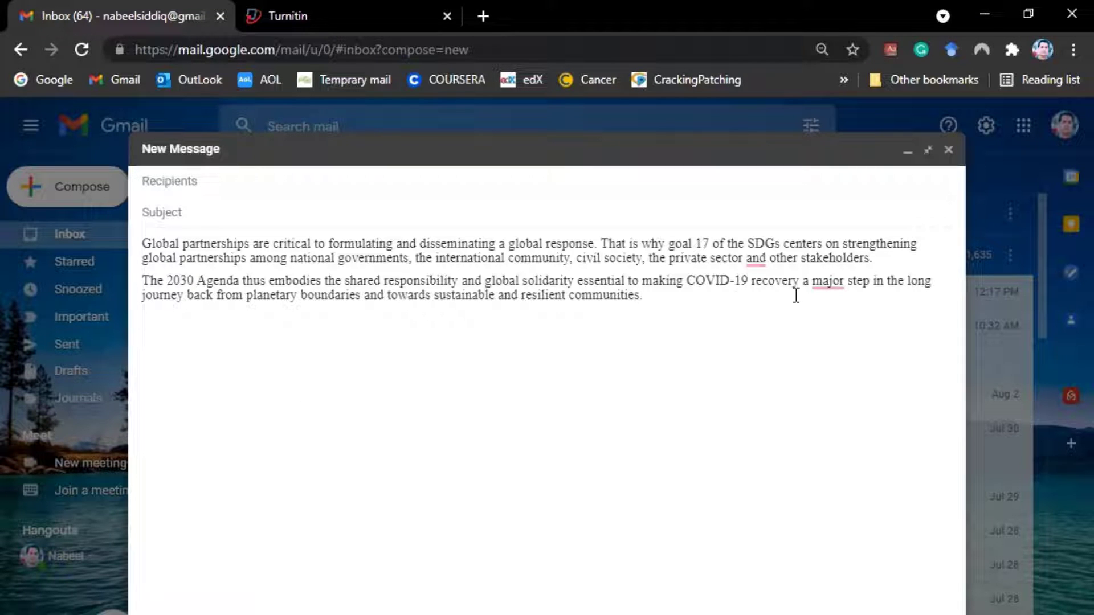
left_click_drag(656, 484, 103, 221)
key("ctrl+c")
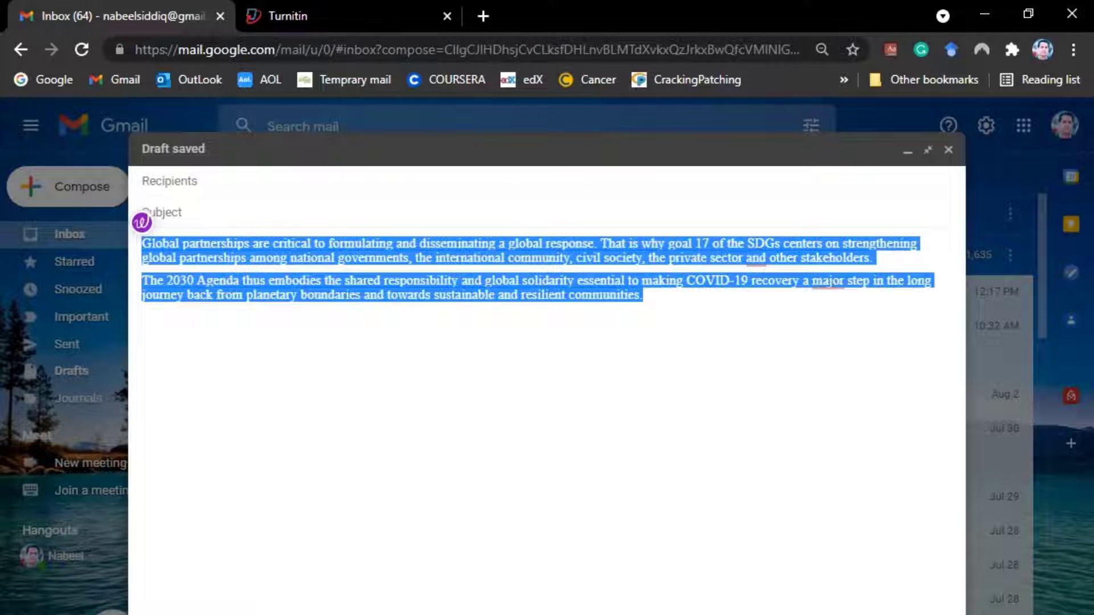
key("ctrl+e")
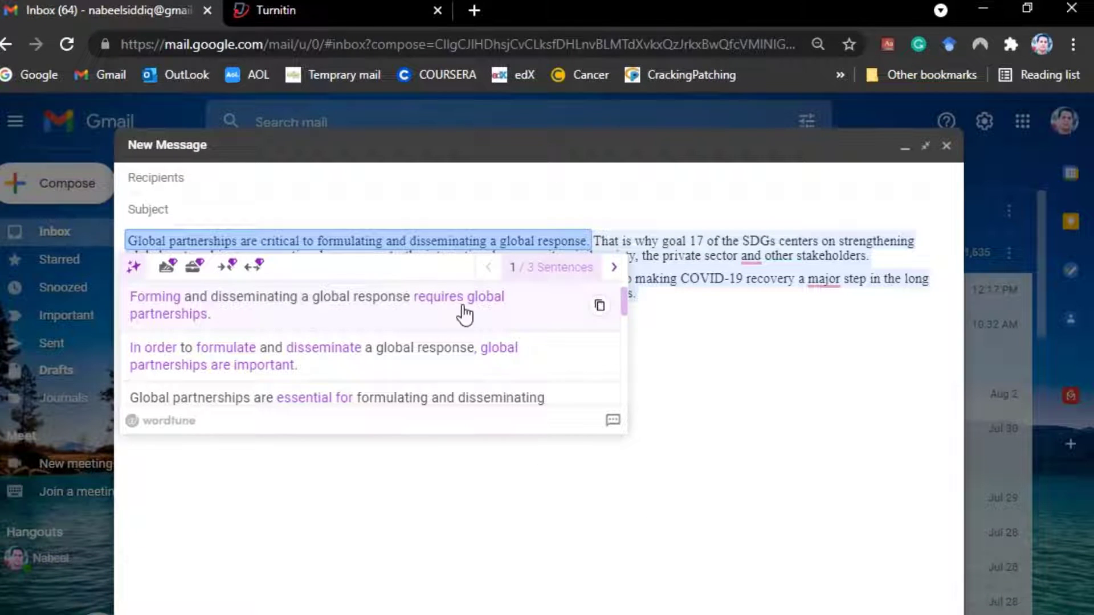
Replace the sentences with Wordtune rewrites, including the Sustainable Development Goals version
left_click(231, 377)
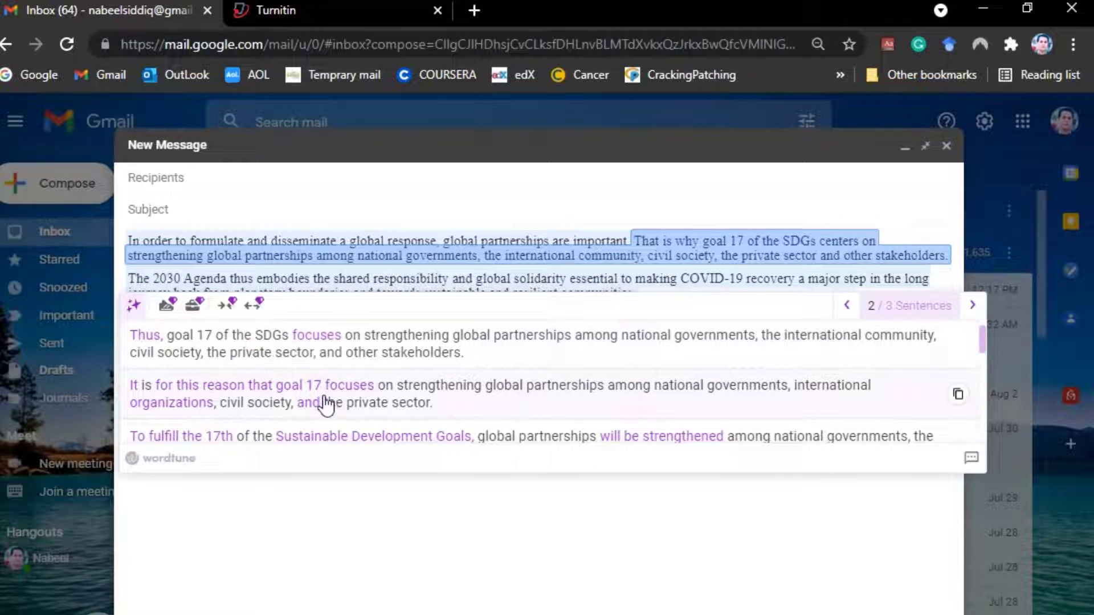
scroll(983, 342, "down", 1)
left_click(816, 376)
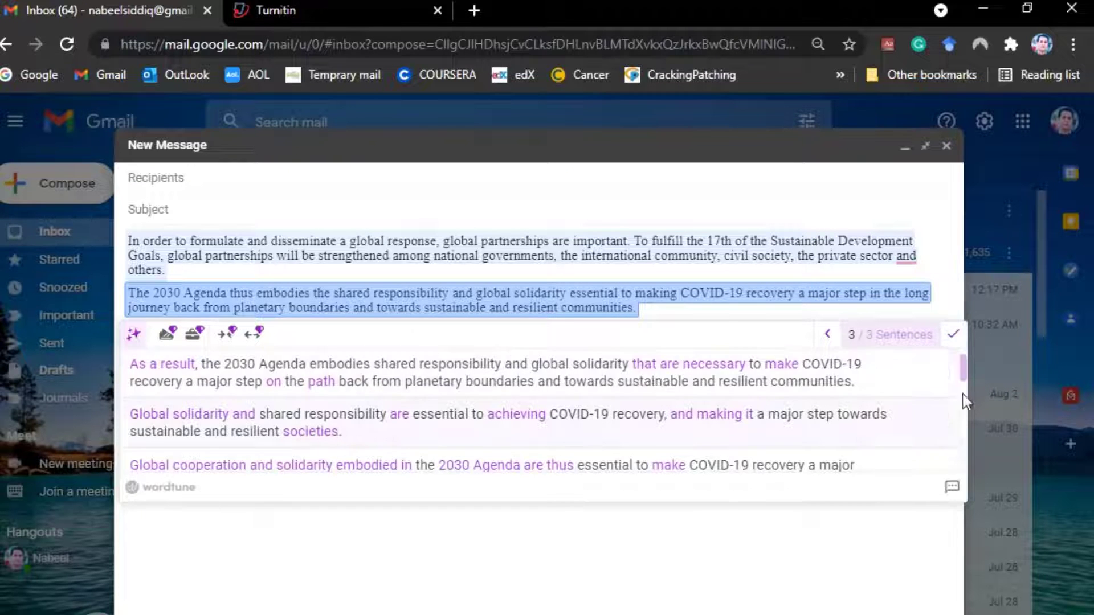
scroll(966, 393, "down", 2)
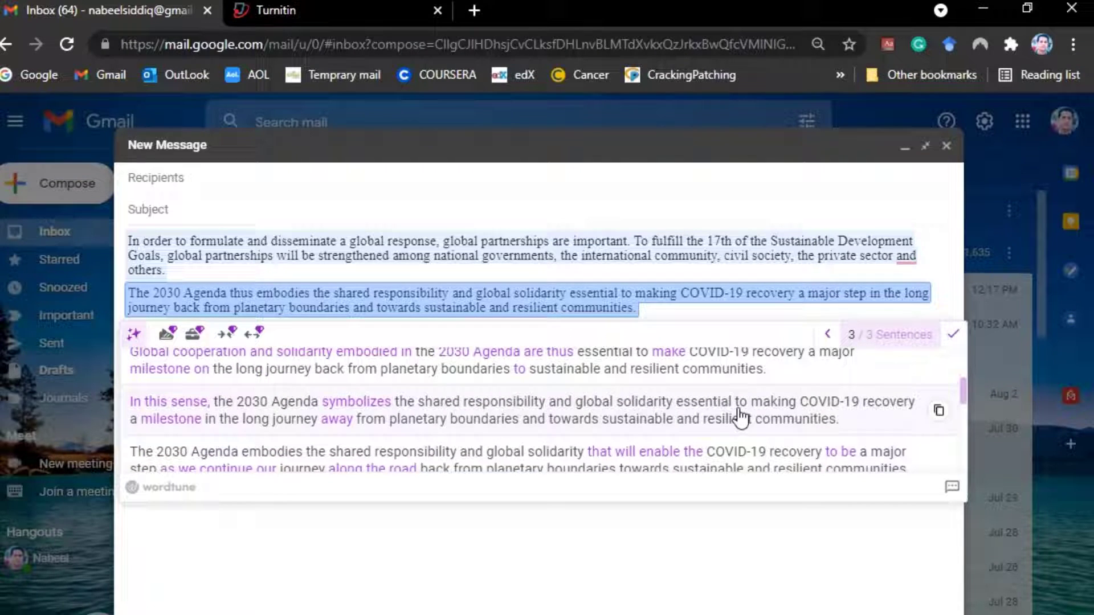
scroll(683, 430, "down", 1)
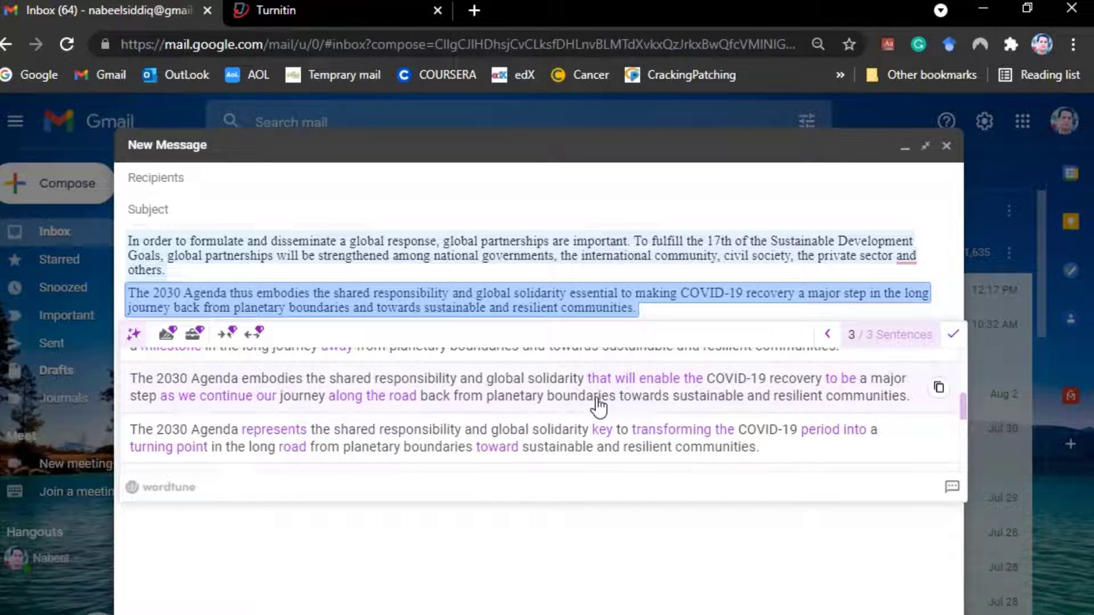
scroll(960, 421, "down", 1)
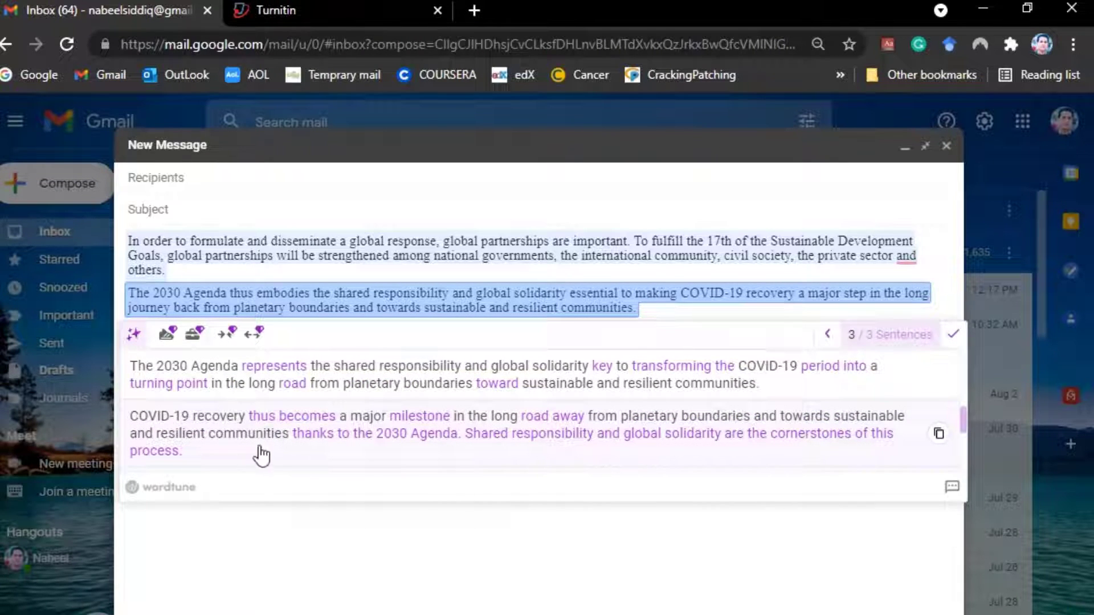
scroll(713, 435, "down", 1)
left_click(712, 435)
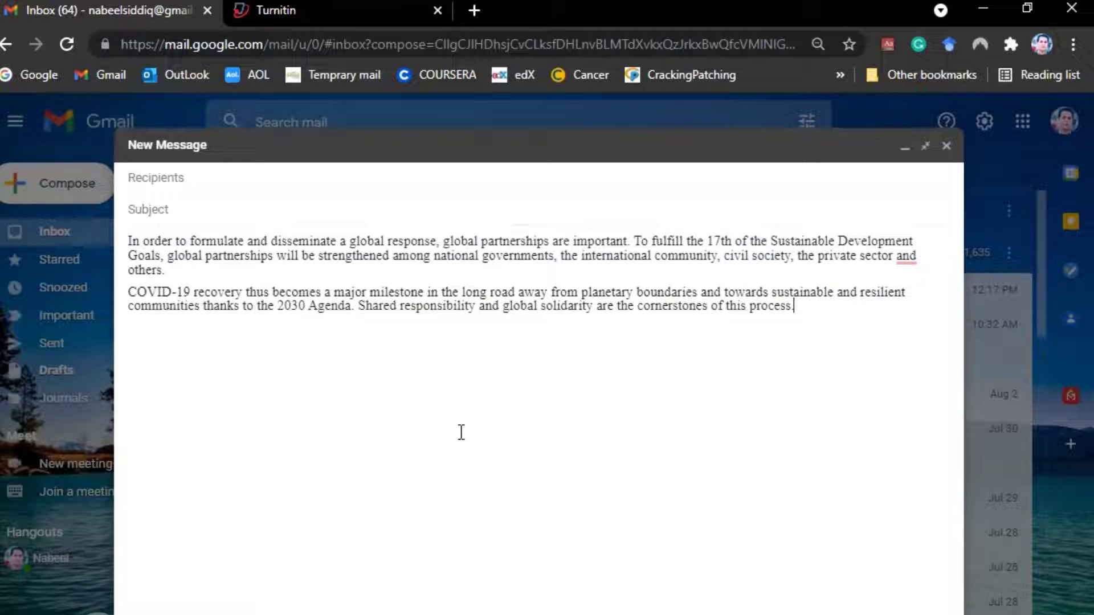
Save the reworded text as a new Plagiarism Word document and begin a Turnitin single-file submission
left_click_drag(794, 305, 128, 239)
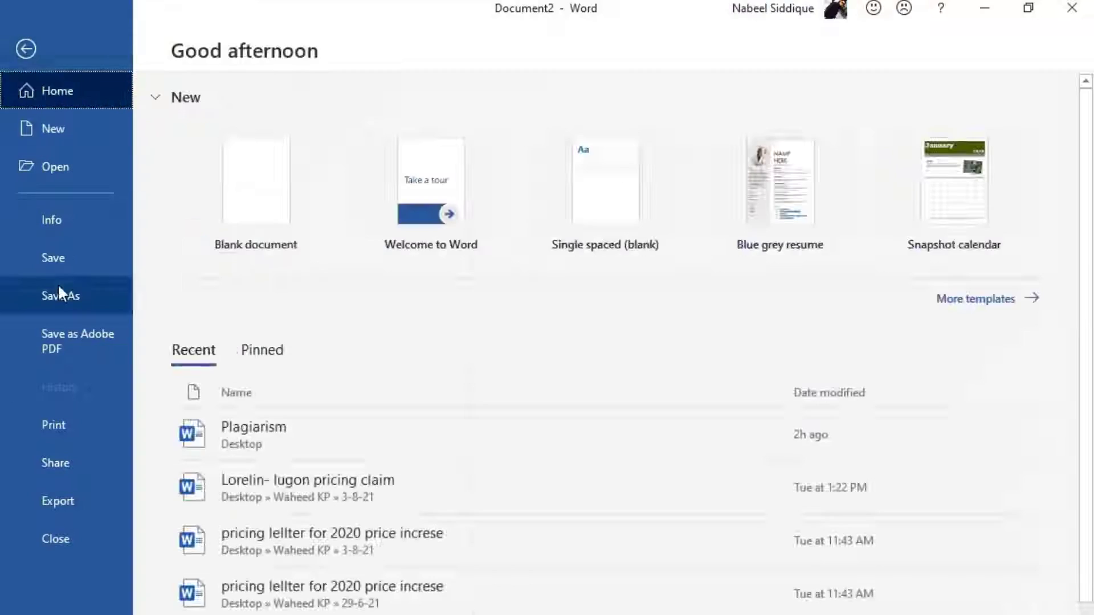
left_click(60, 294)
left_click(579, 215)
type("Plag")
key("Down")
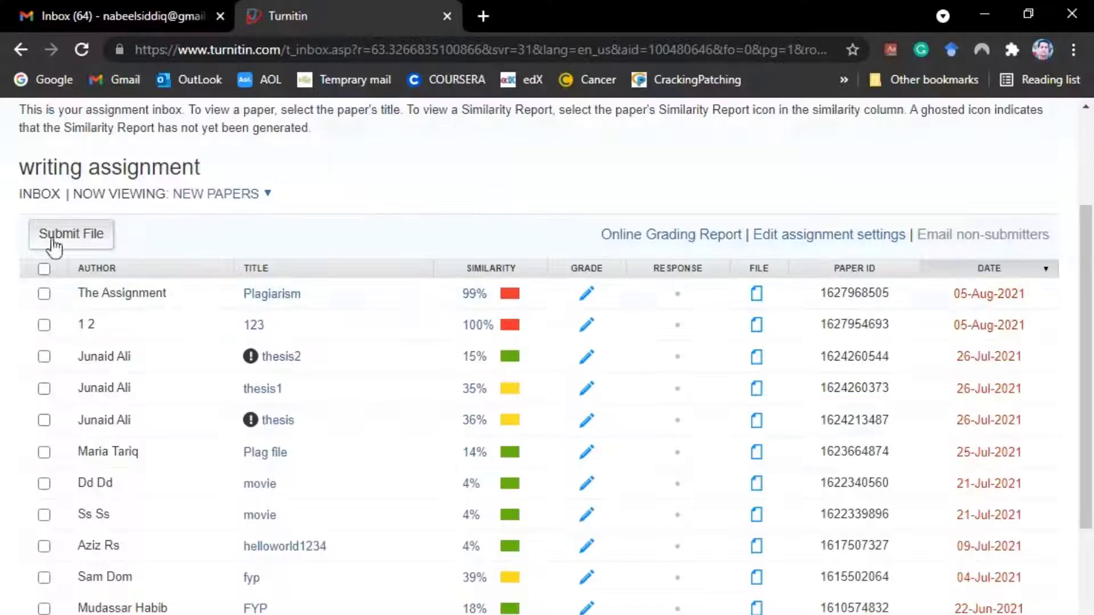
left_click(54, 239)
Enter 'The' and 'Assignment' as the author's first and last name
left_click(166, 495)
type("The")
key("Tab")
type("Assignment")
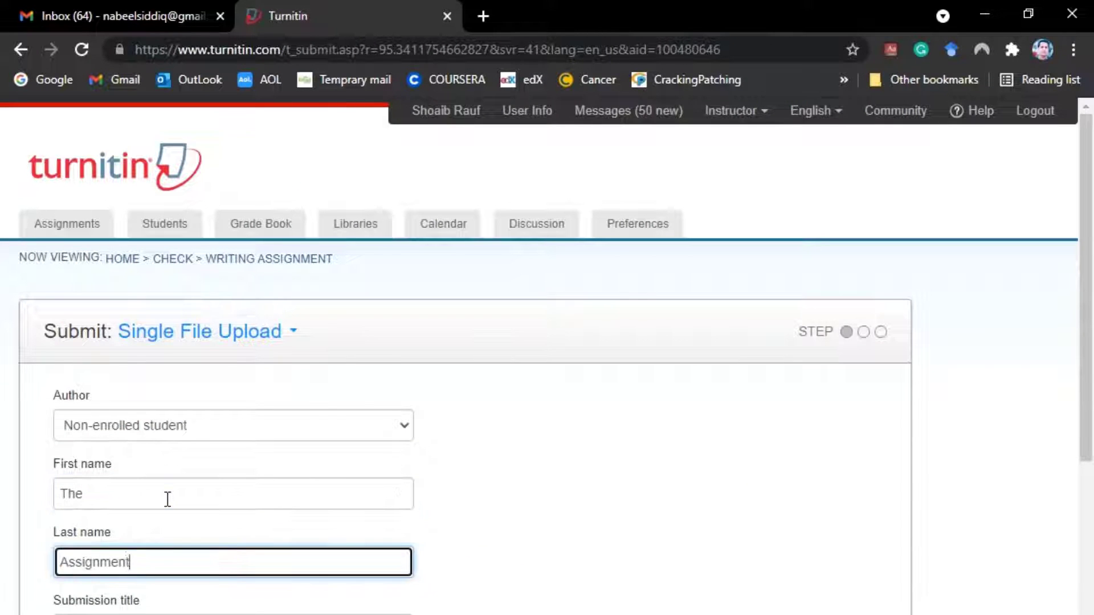
key("Tab")
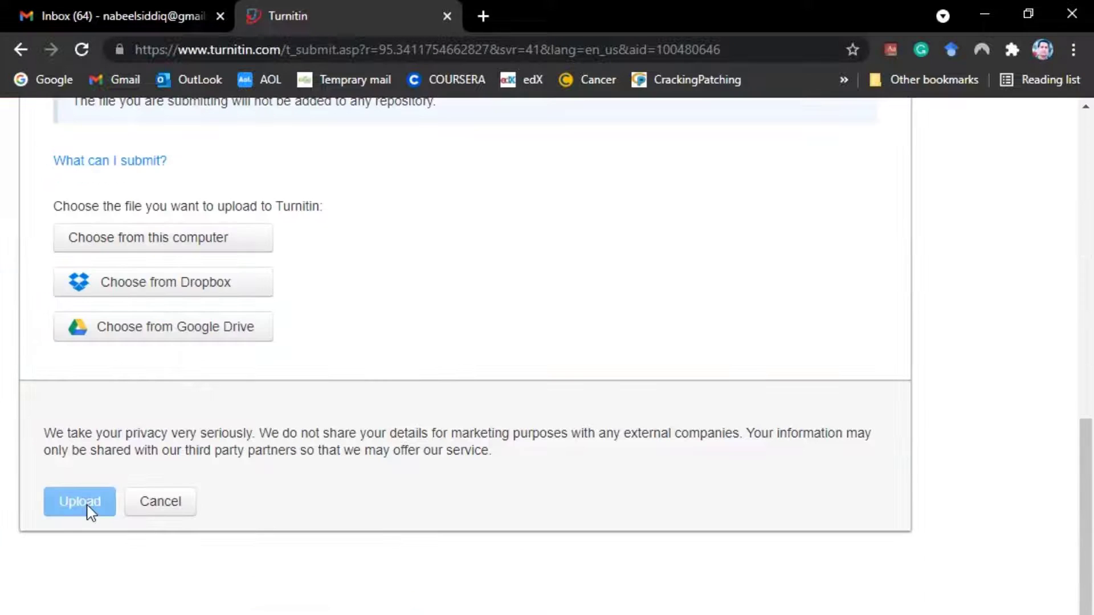
Upload Plagiarism 2.docx and open its match overview showing 37% similarity
left_click(145, 240)
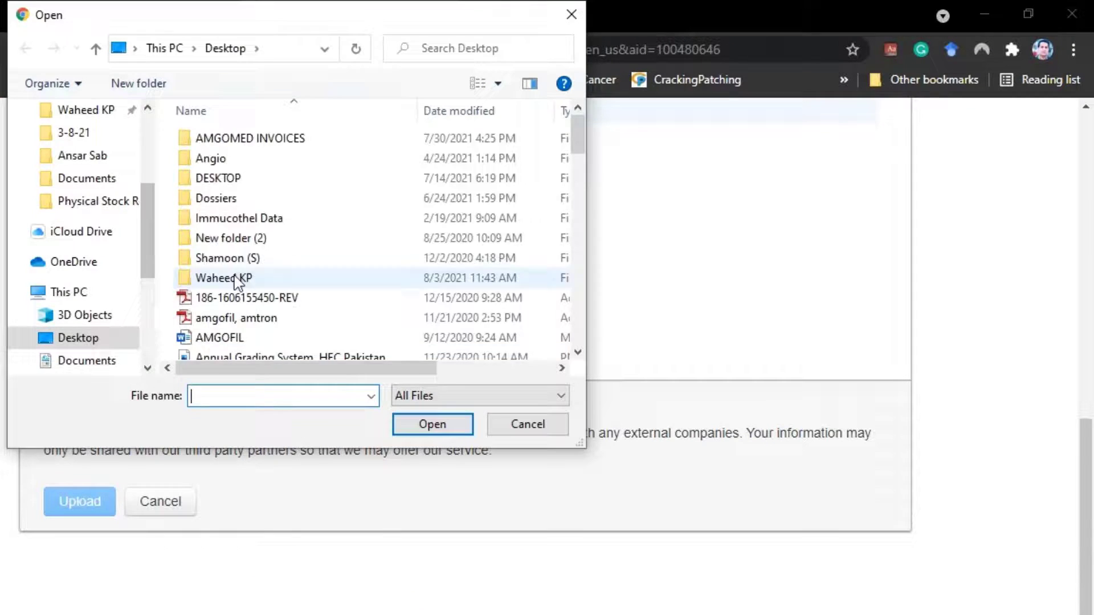
scroll(274, 274, "down", 10)
left_click(296, 152)
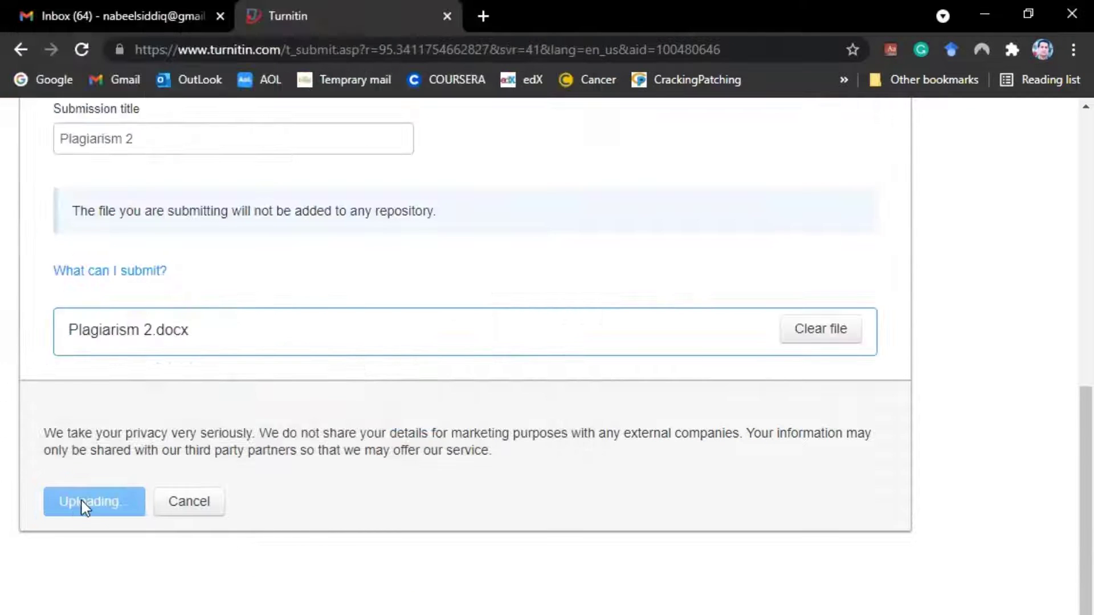
left_click(80, 501)
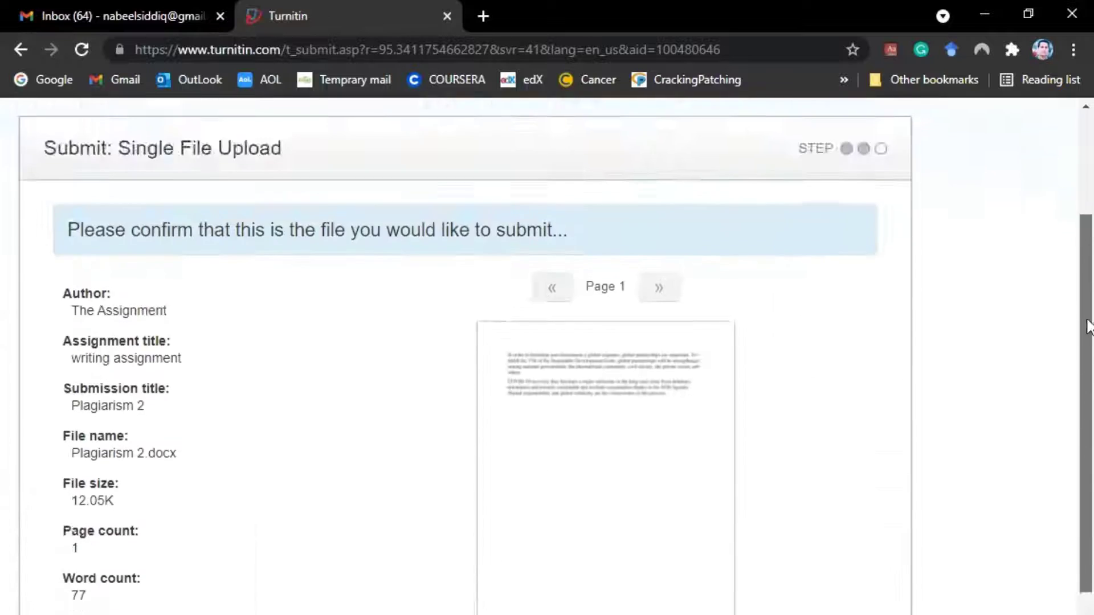
scroll(547, 342, "down", 3)
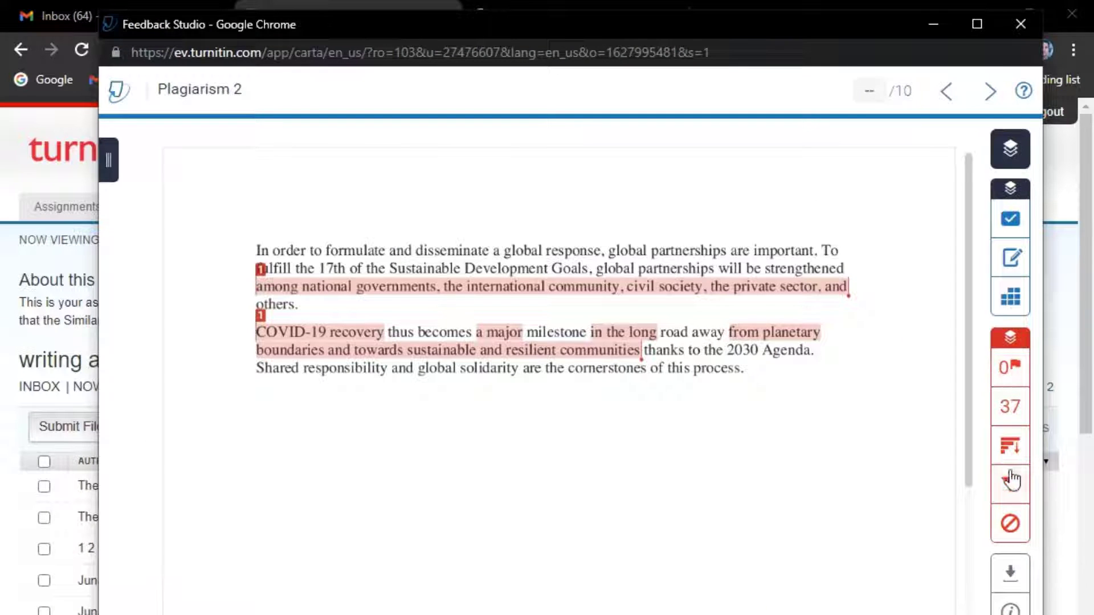
left_click(1011, 407)
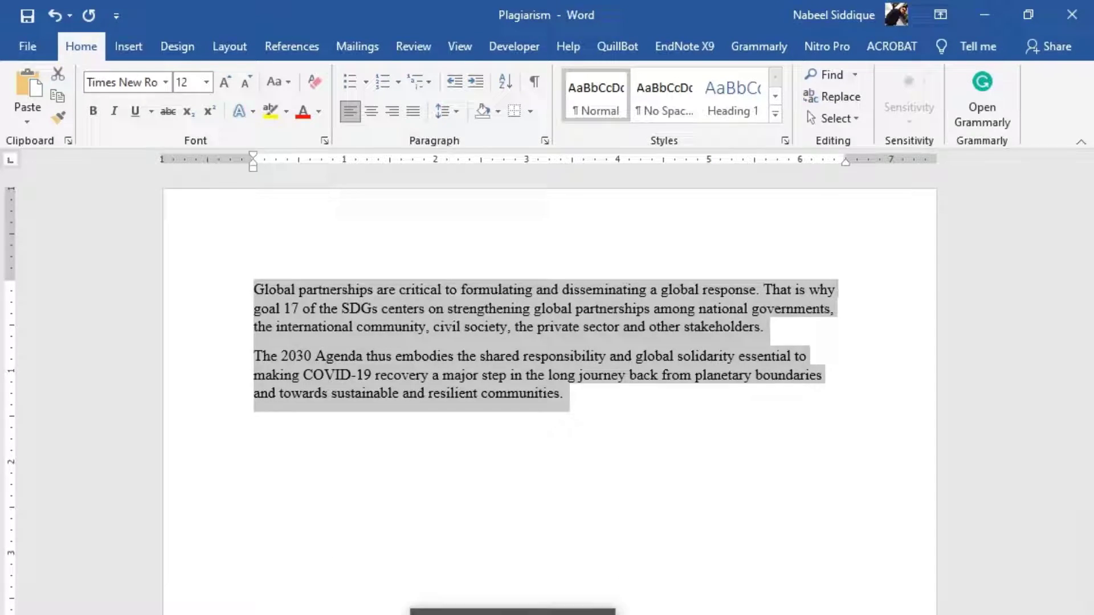
Paste the original paragraphs into QuillBot's Paraphraser and copy the Creative-mode output
left_click(336, 605)
left_click(277, 293)
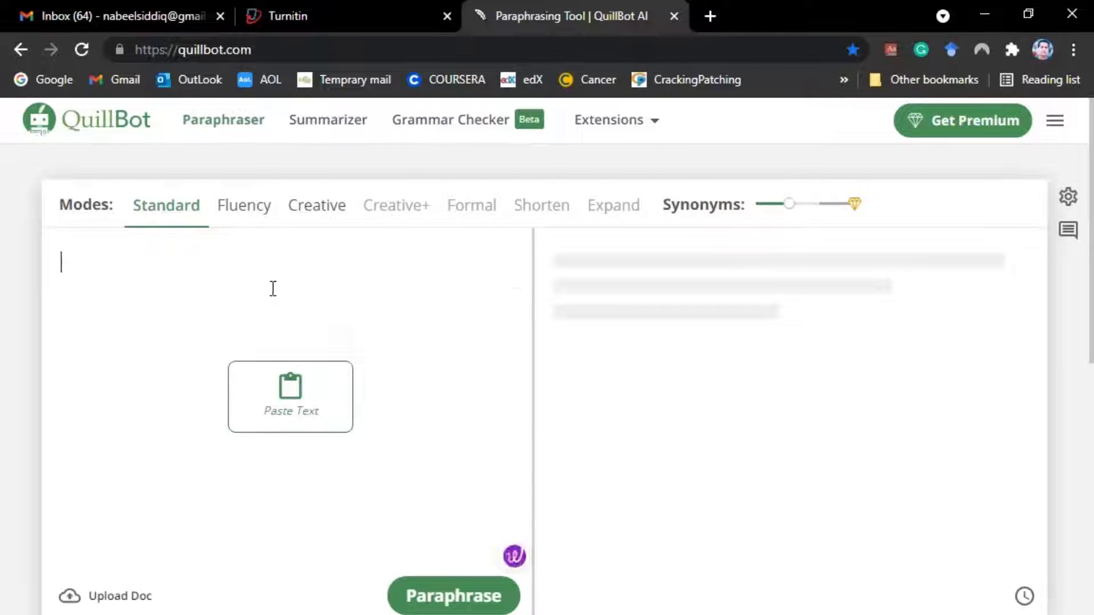
right_click(272, 288)
left_click(353, 435)
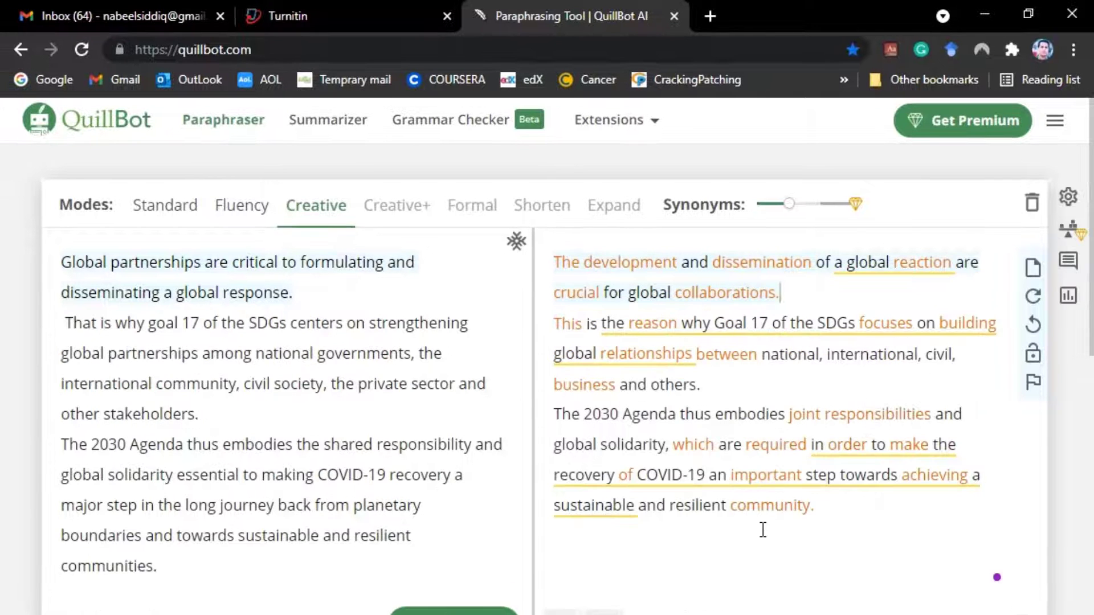
key("ctrl+a")
right_click(569, 275)
left_click(646, 342)
Paste the paraphrased text into a new Word document and save it as plagiarism 3
key("alt+Tab")
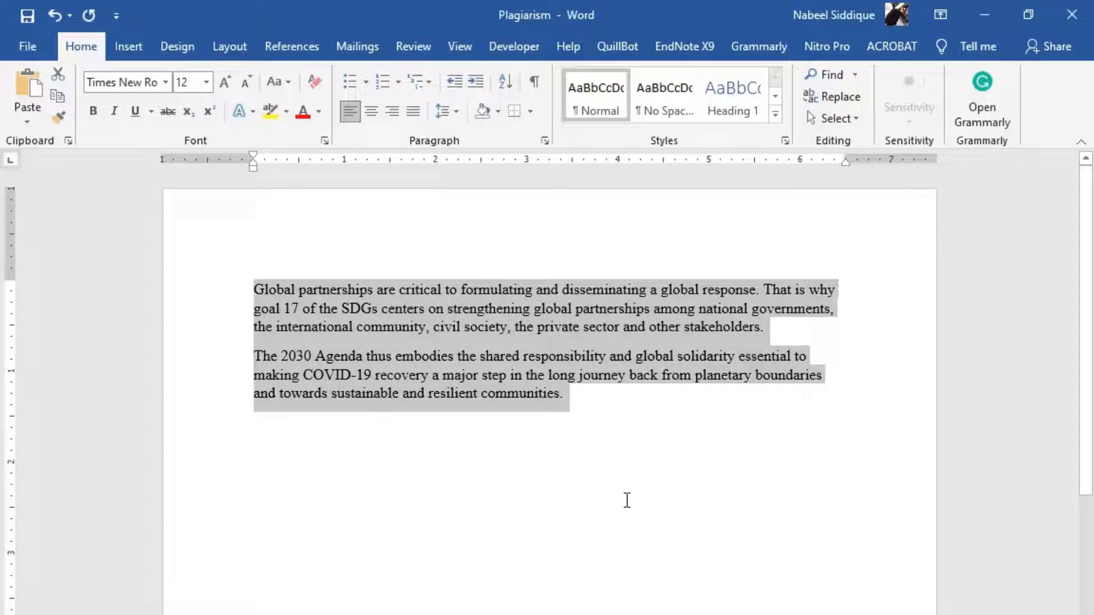
key("ctrl+n")
key("ctrl+v")
left_click(11, 41)
left_click(72, 302)
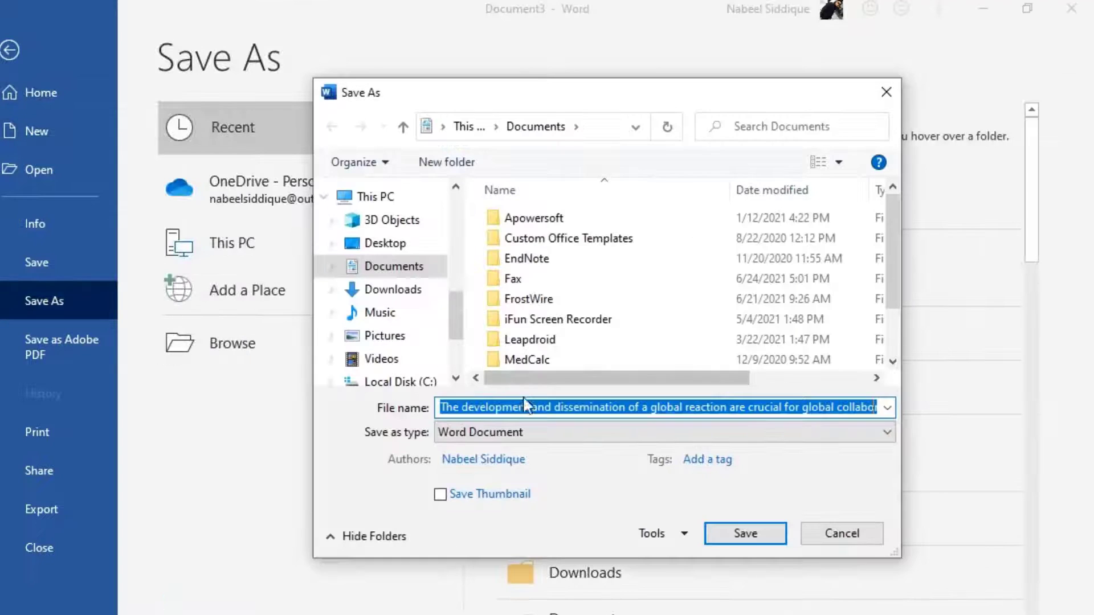
type("pla")
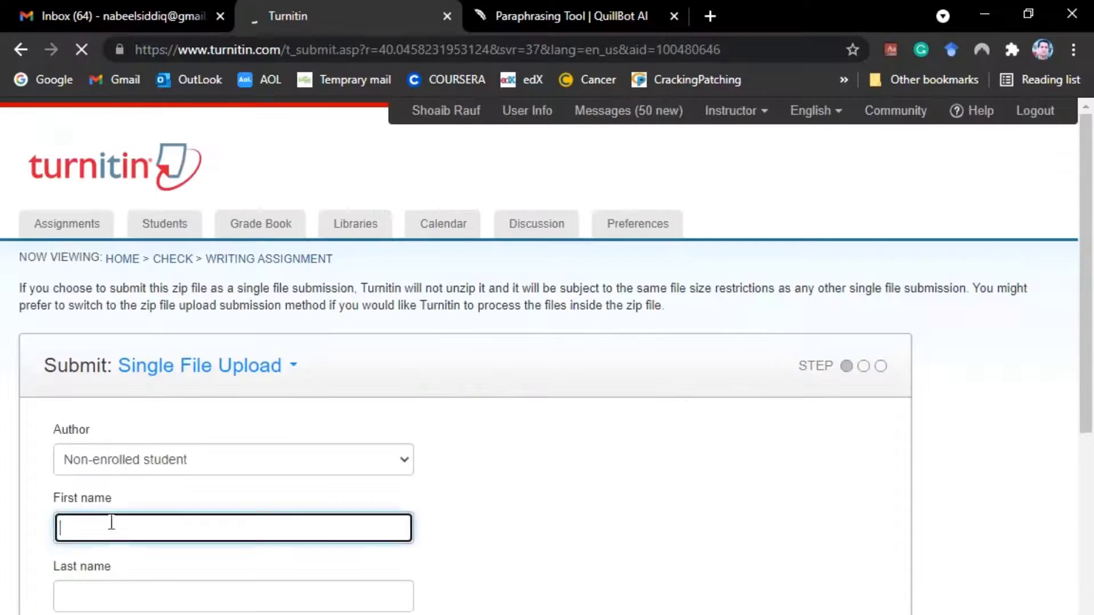
type("the")
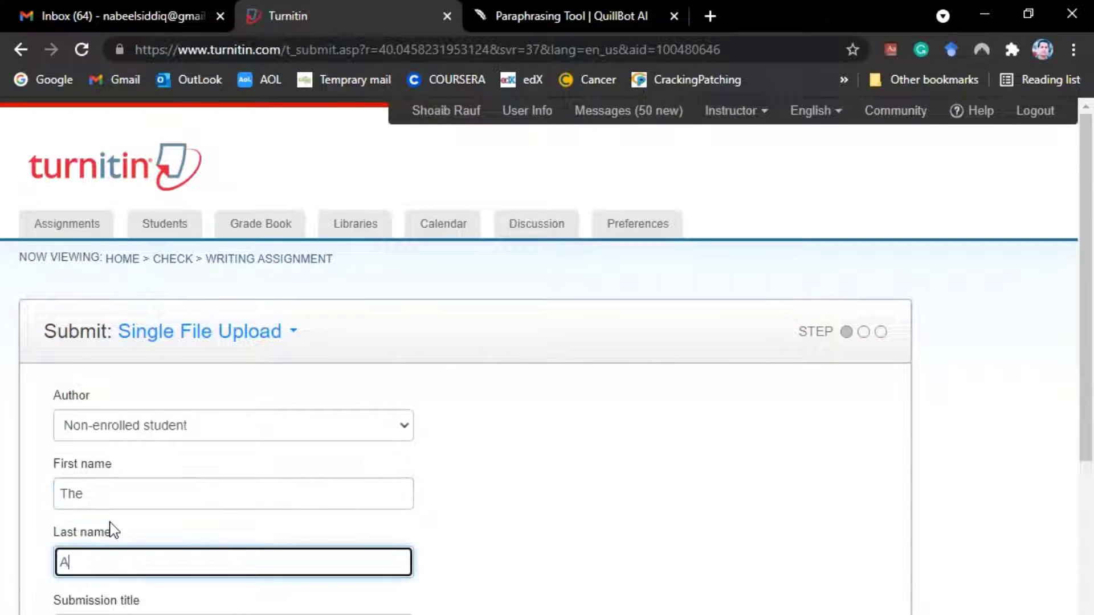
Upload plagiarism 3.docx and confirm it as the 'Plagiarism 3' submission
scroll(239, 391, "down", 3)
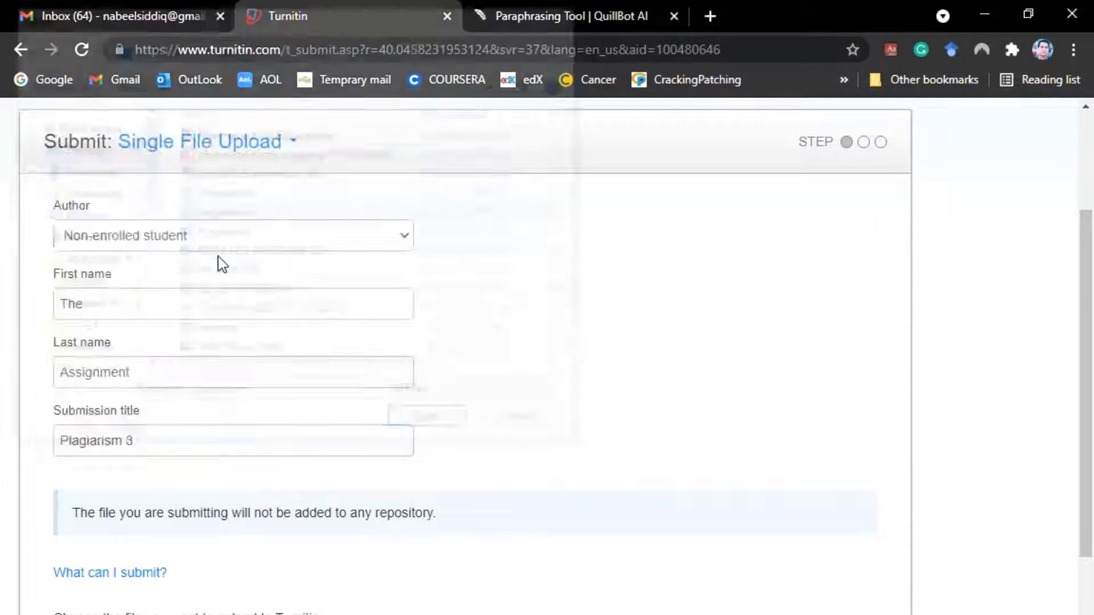
scroll(74, 506, "down", 5)
left_click(75, 506)
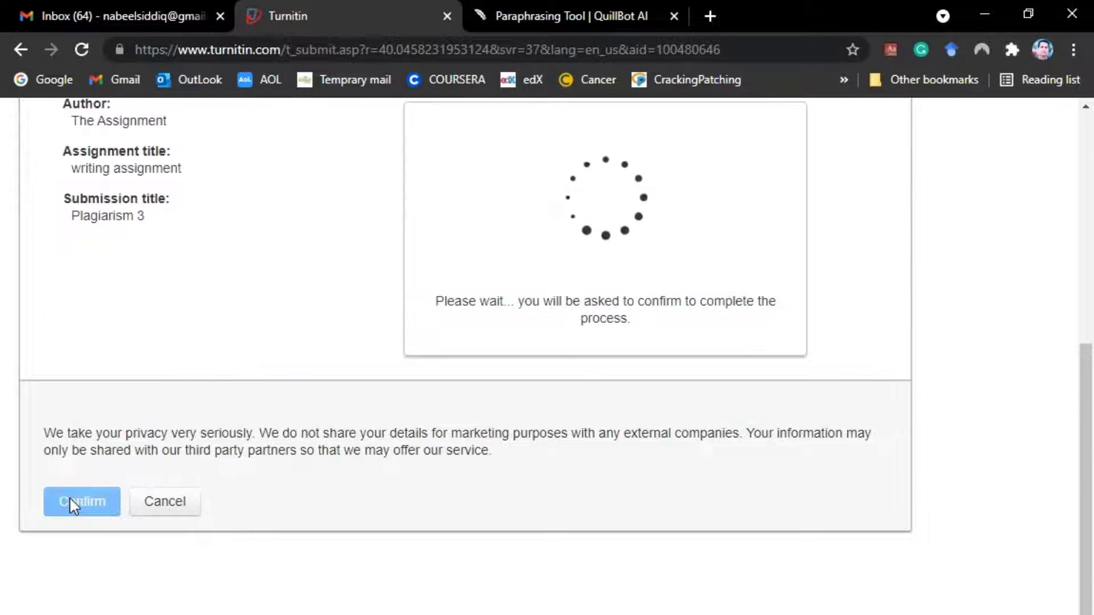
left_click(74, 505)
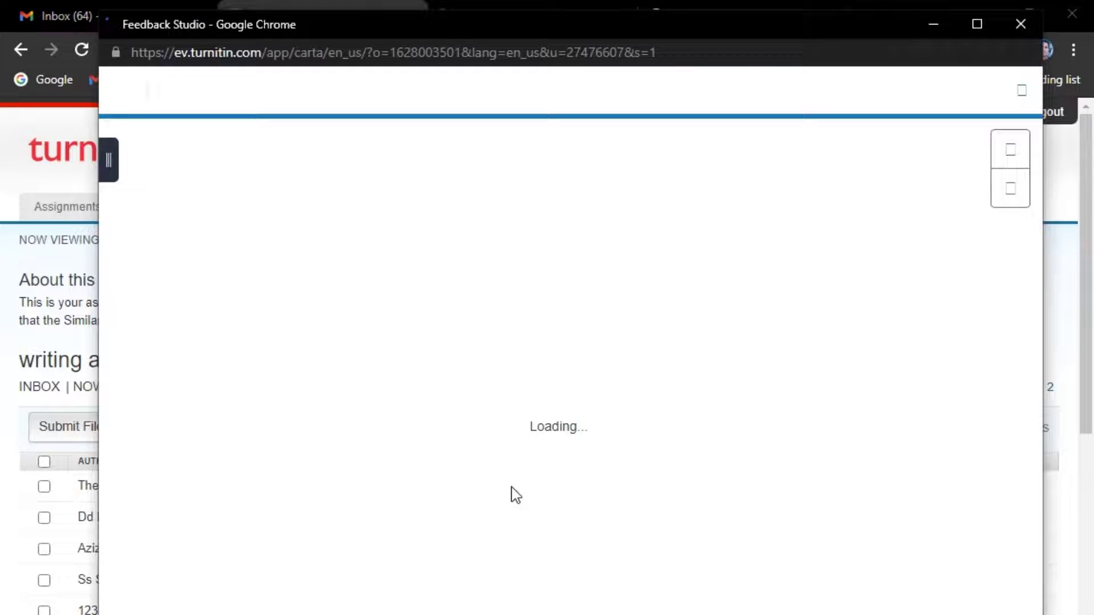
Open the Match Overview showing 0% similarity for the Plagiarism 3 paper
left_click(642, 488)
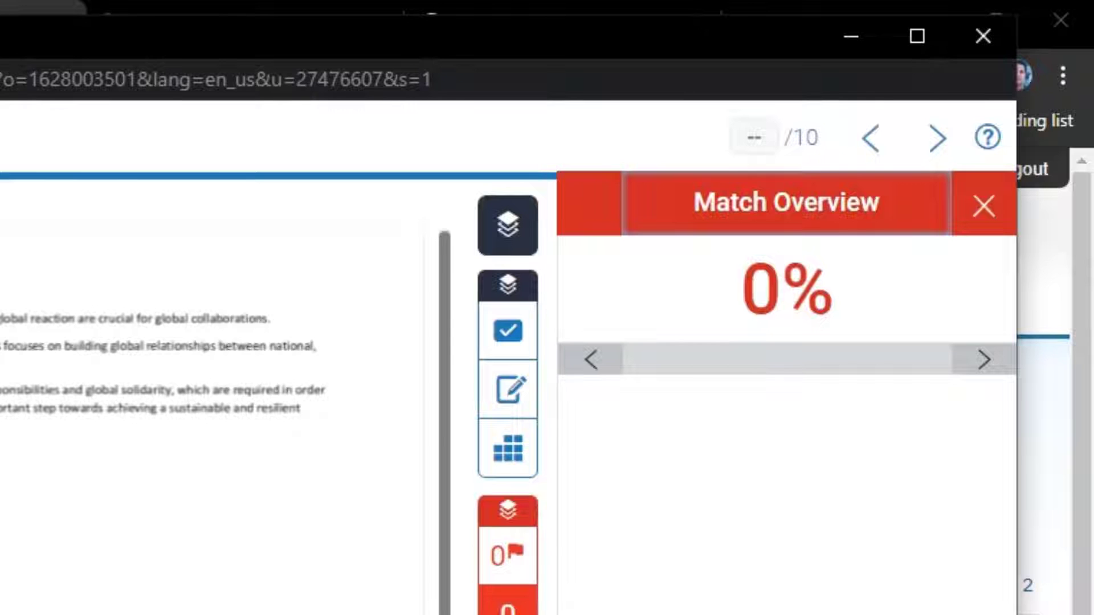